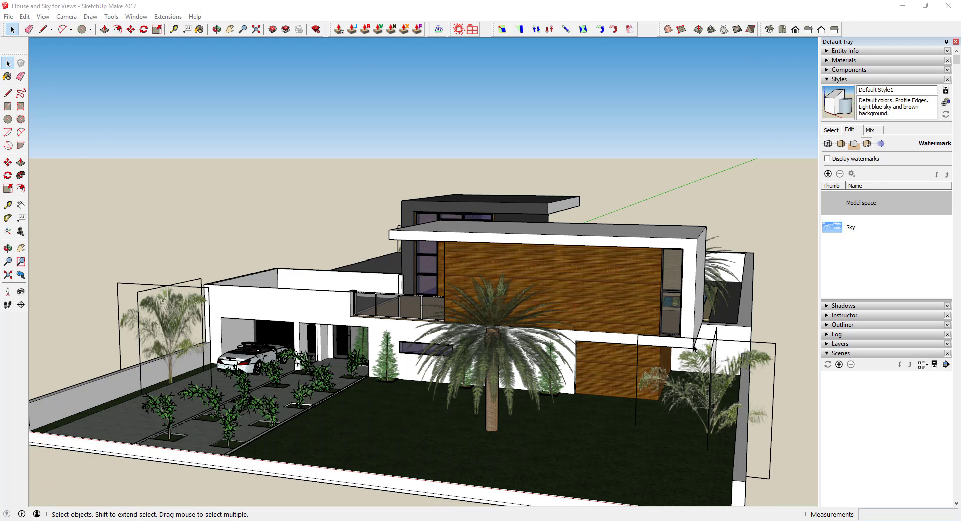
Position the camera at eye level on the driveway and turn it to frame the balcony and front facade.
middle_drag(435, 335, 620, 352)
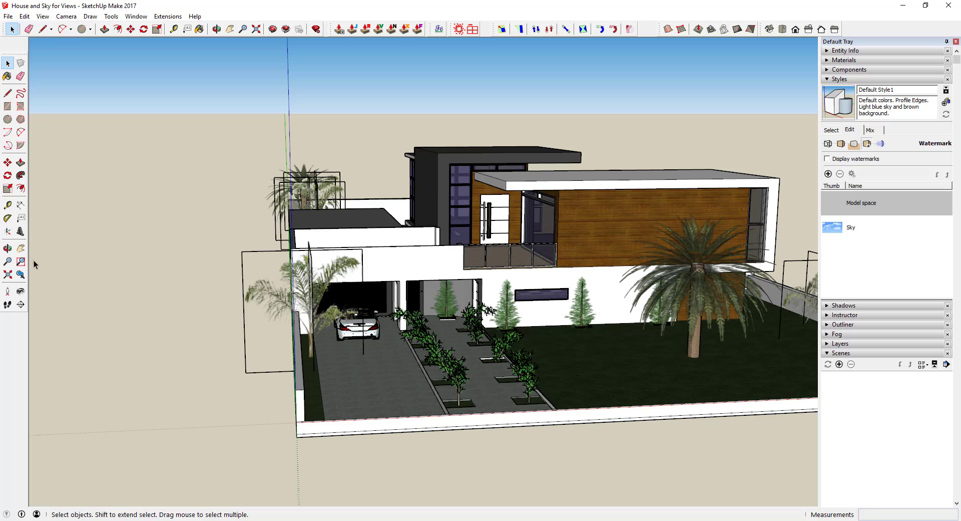
click(8, 290)
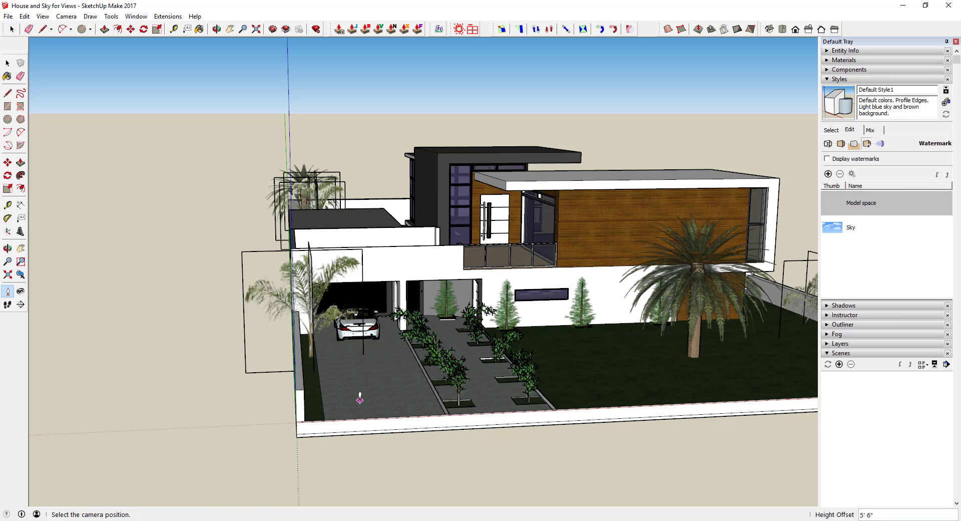
click(360, 398)
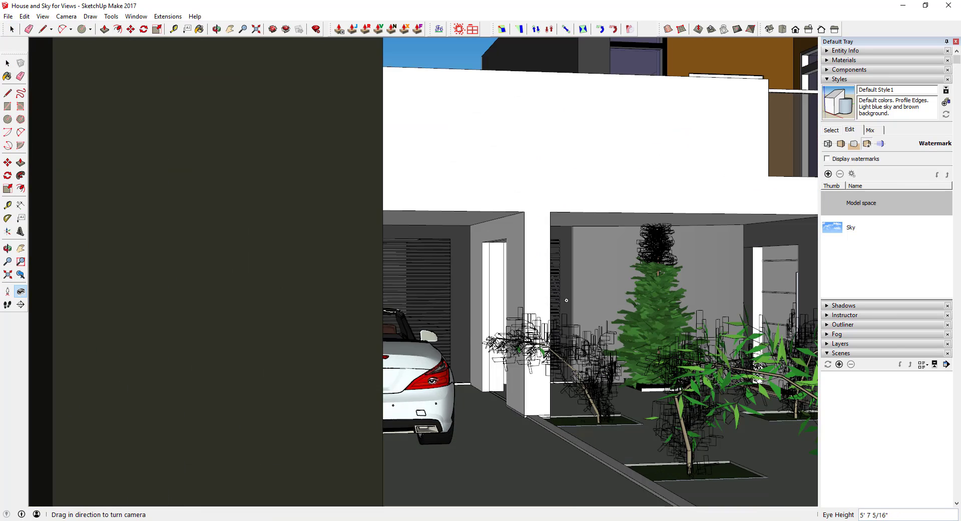
drag(490, 400, 531, 369)
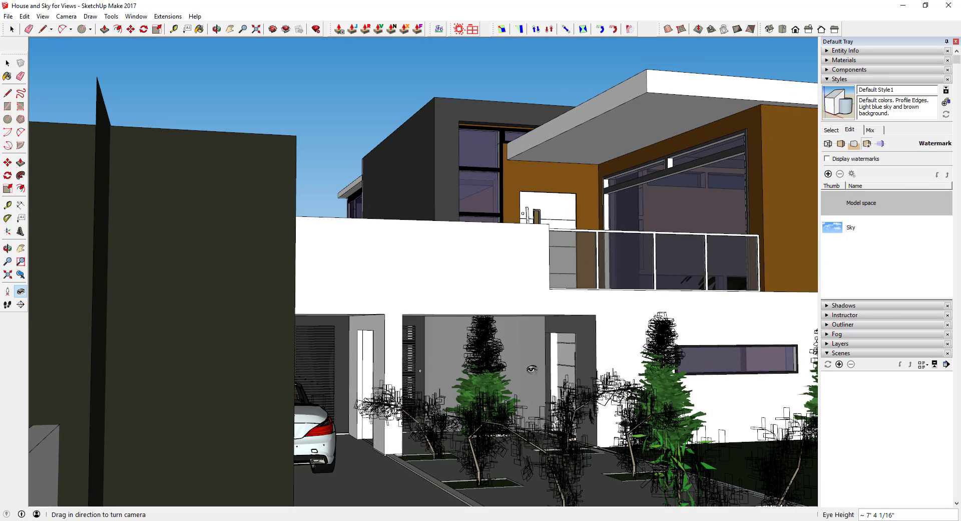
key(space)
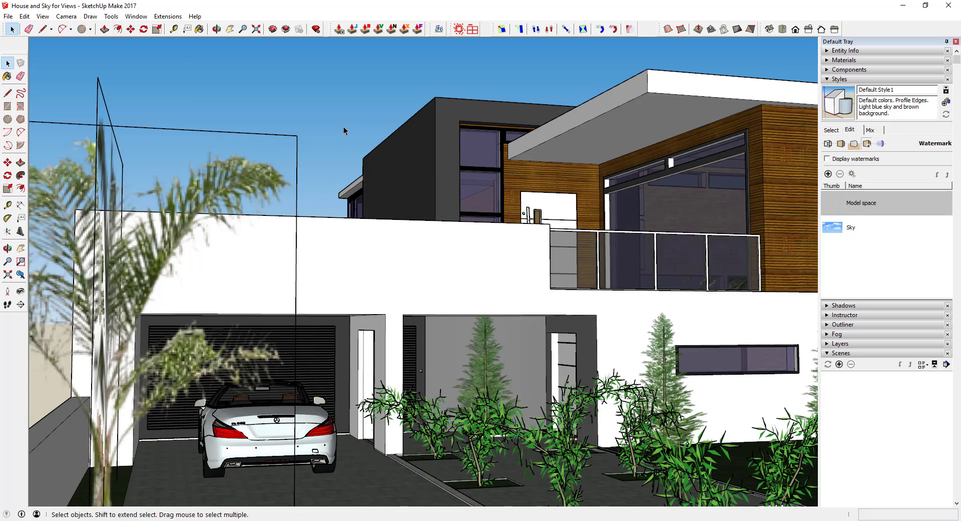
click(21, 291)
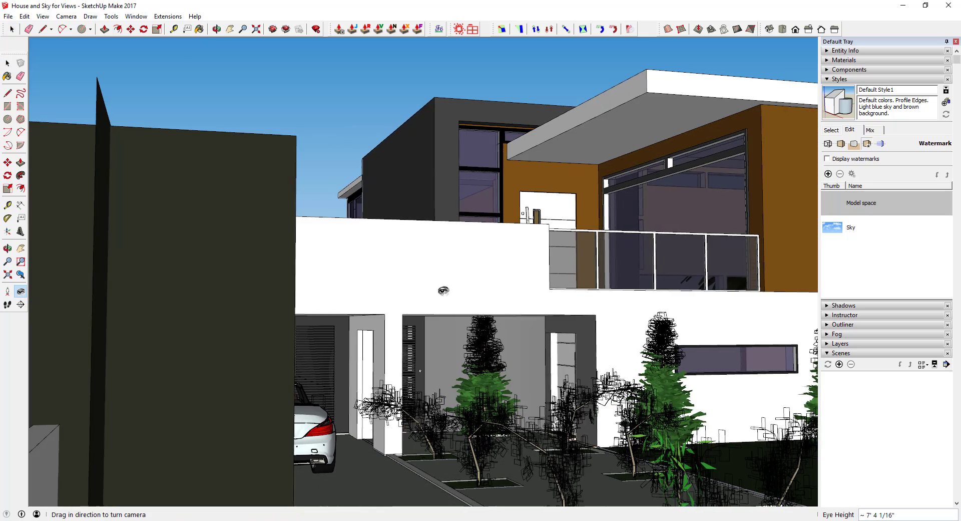
drag(444, 291, 497, 302)
key(space)
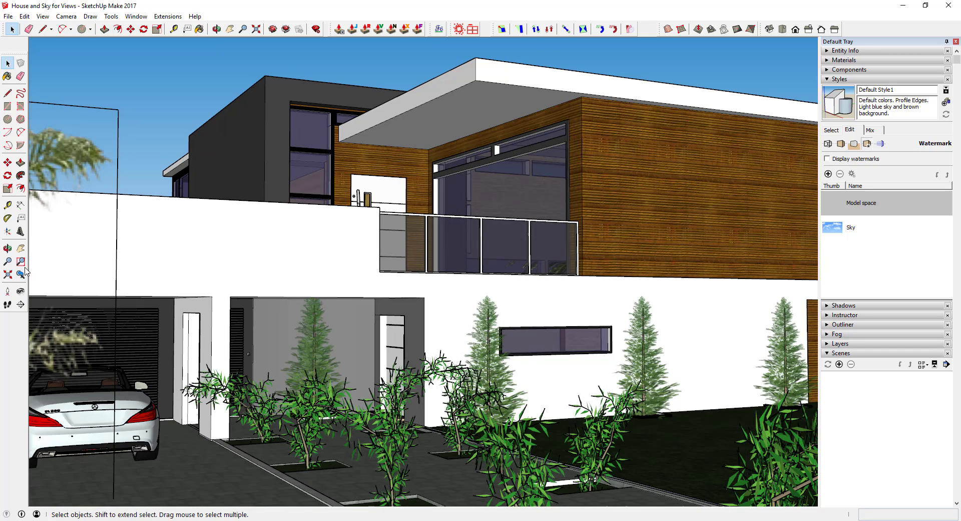
Save the current front view of the house as a new scene.
click(43, 16)
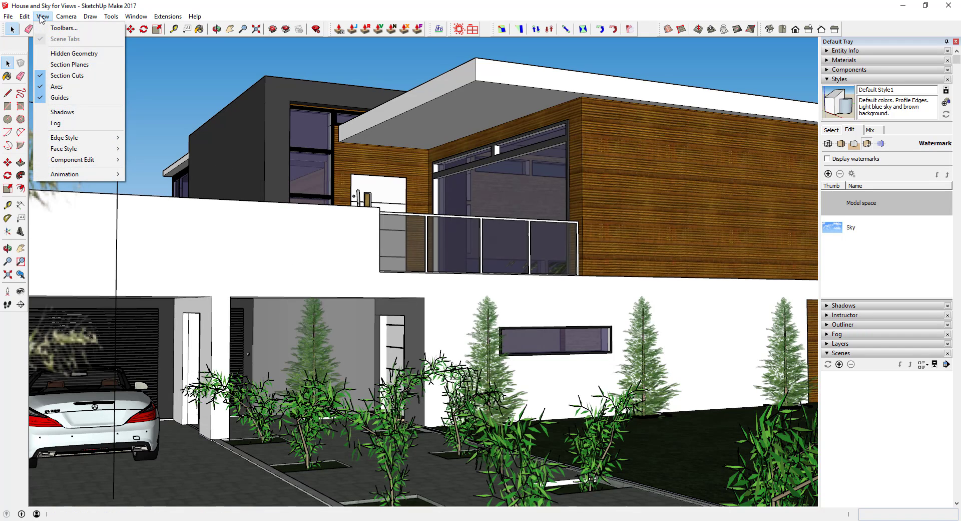
mouse_move(72, 176)
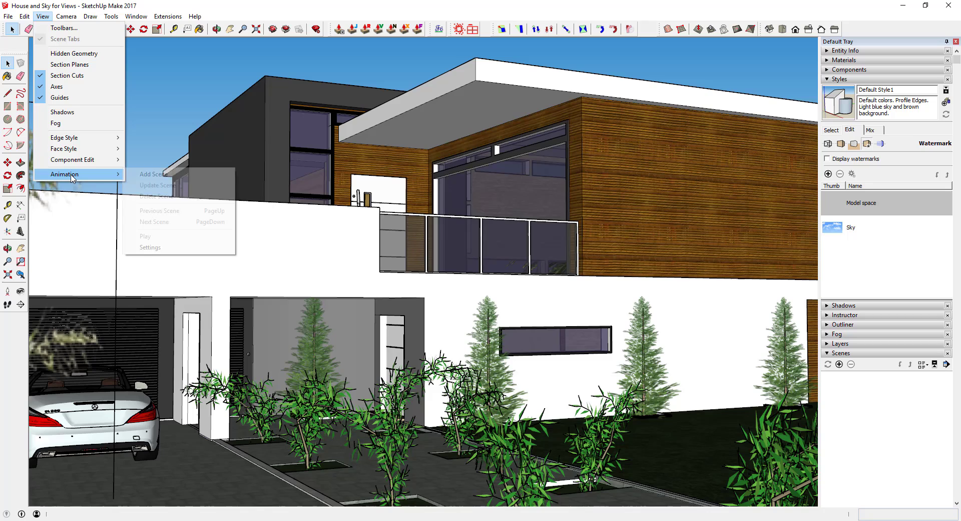
click(165, 177)
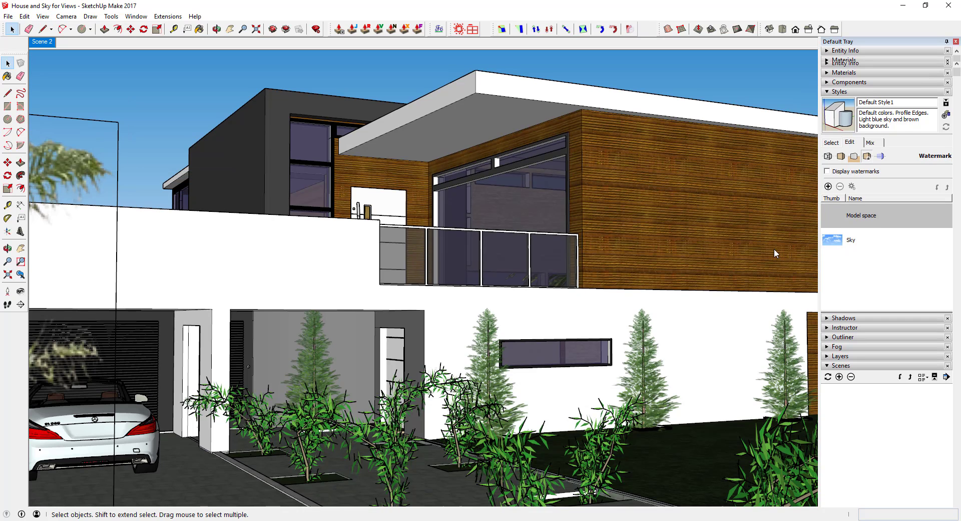
Orbit away from the front view and recall Scene 1 to test the saved camera position.
click(43, 43)
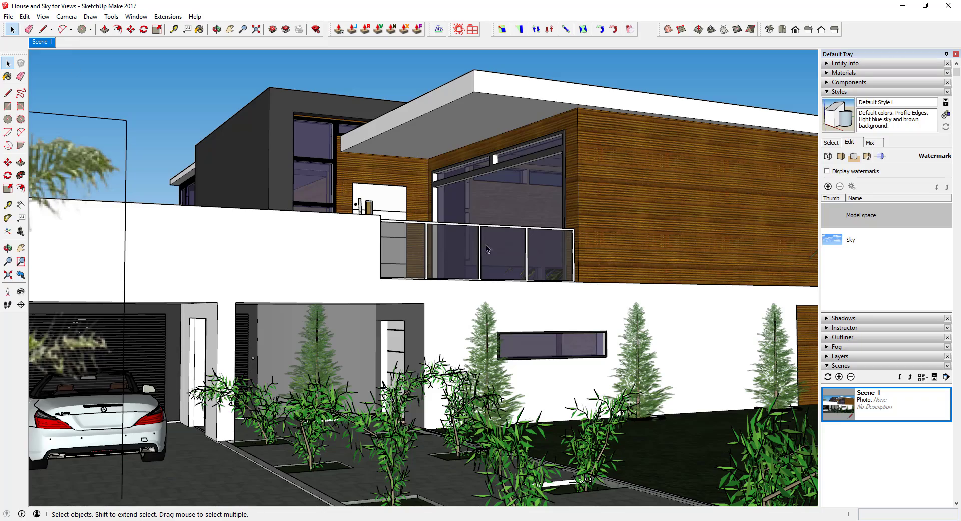
middle_drag(350, 301, 95, 85)
click(43, 45)
Position the camera on the terrace behind the pool and turn it to face the rear of the house.
scroll(232, 357, down, 3)
middle_drag(233, 357, 125, 271)
scroll(462, 367, down, 3)
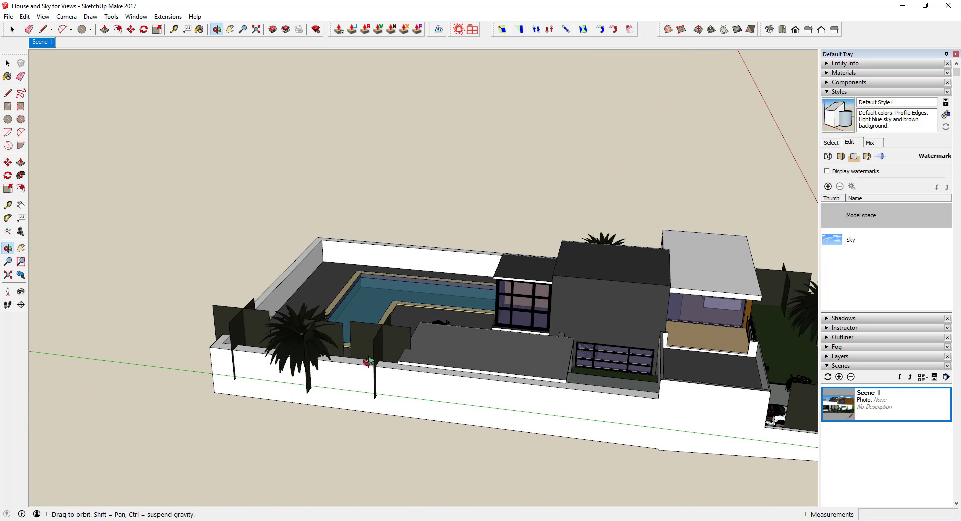
click(21, 248)
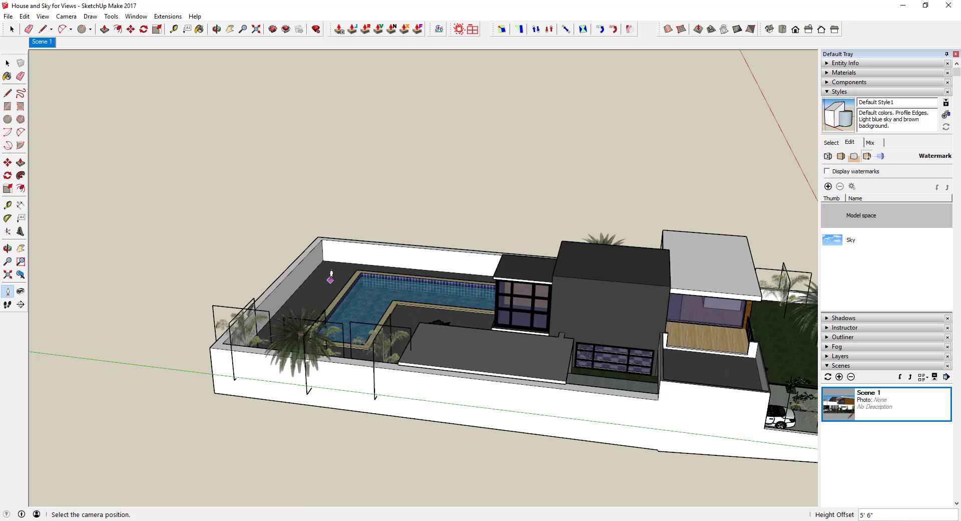
click(333, 273)
drag(268, 361, 530, 309)
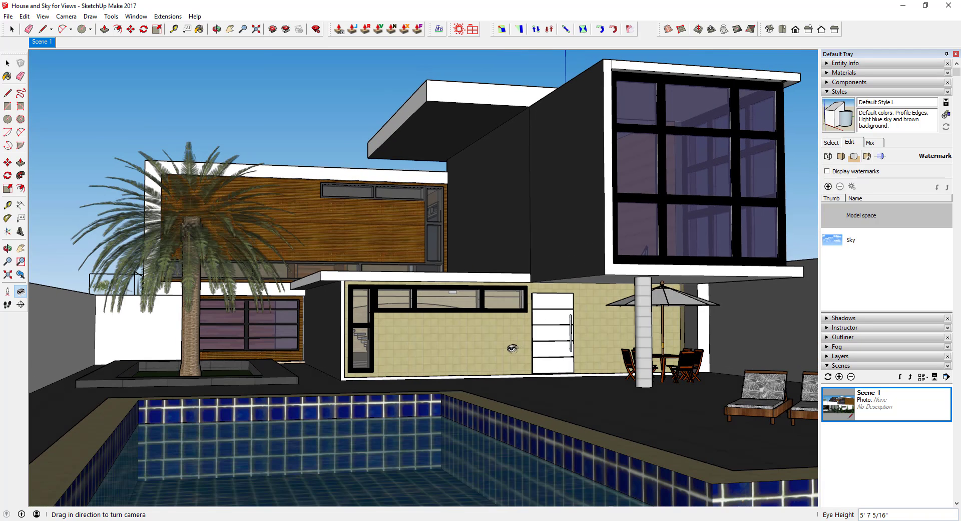
Add the poolside view as a second scene and switch between both scenes to check them.
click(41, 18)
mouse_move(67, 174)
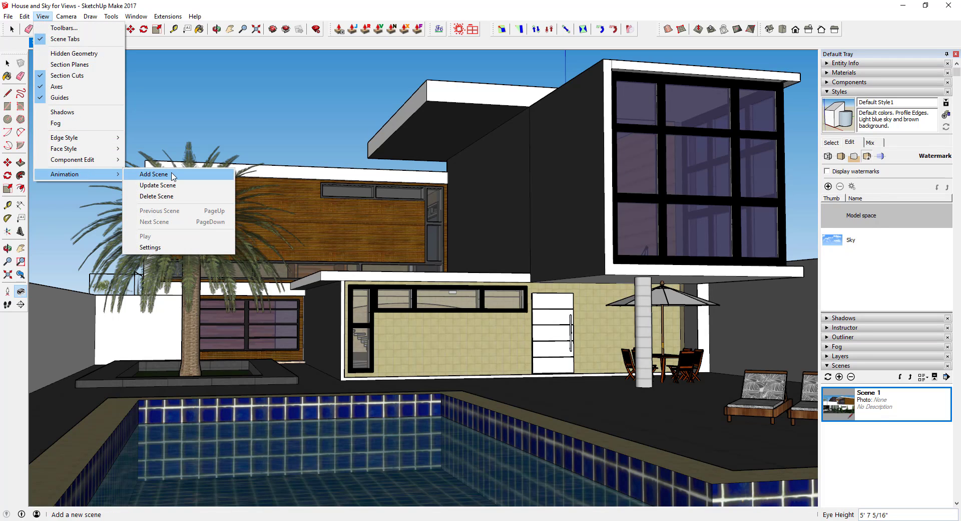
click(168, 16)
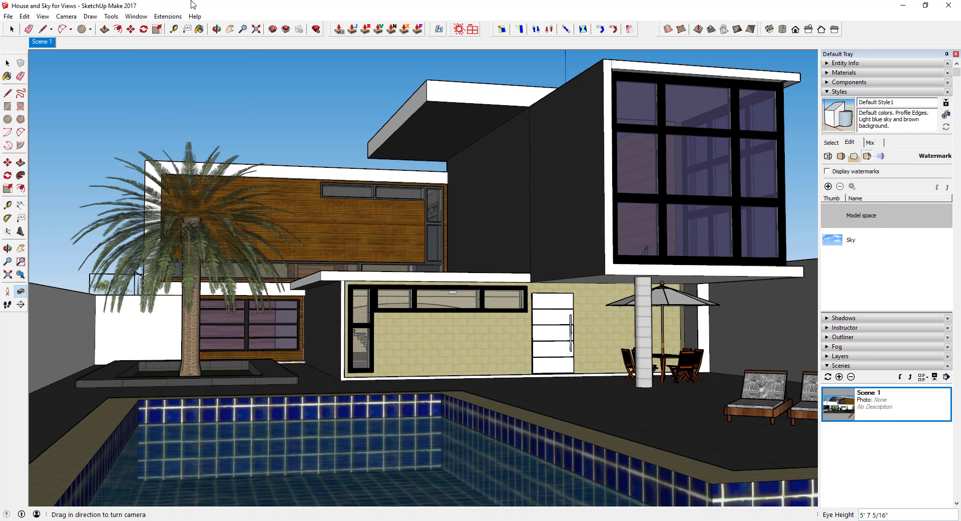
right_click(41, 44)
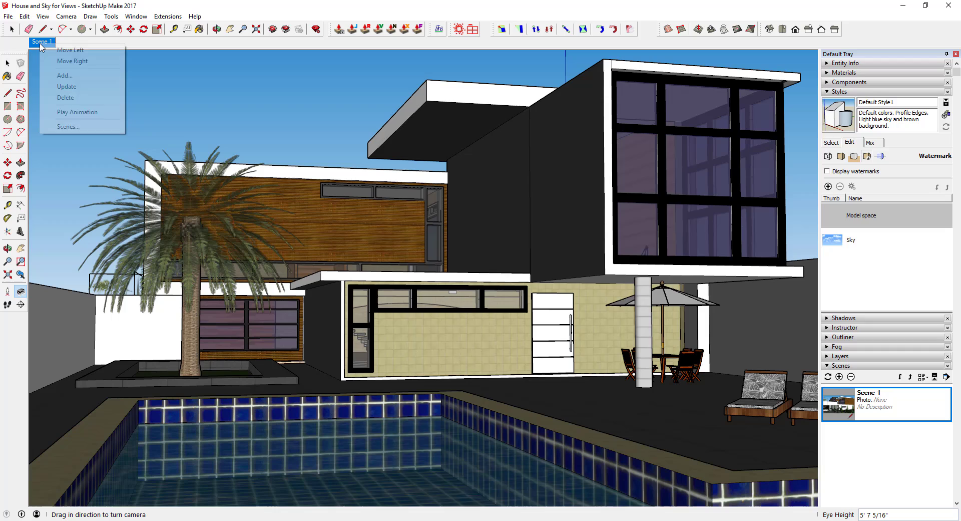
click(58, 76)
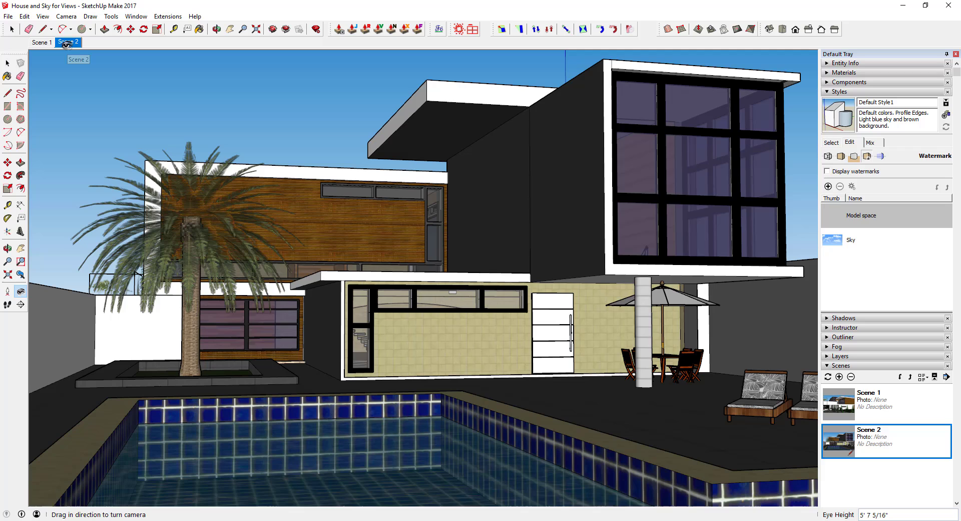
click(35, 44)
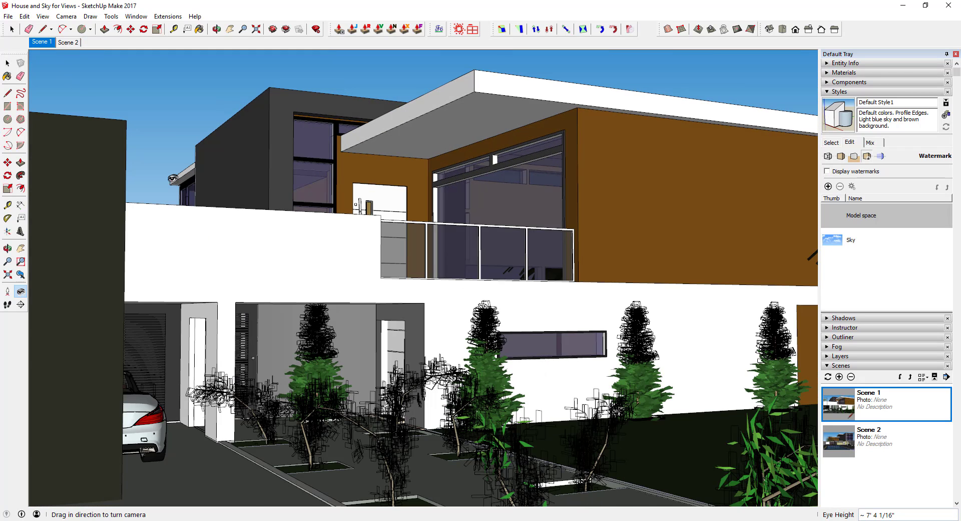
click(70, 43)
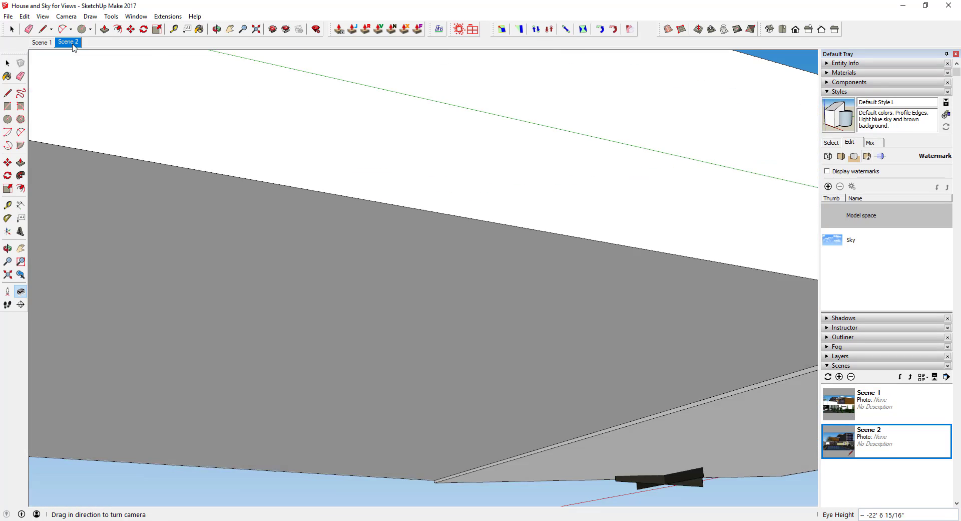
Examine the properties of Scene 2 and check that Scenes is enabled in the default tray.
scroll(892, 346, down, 3)
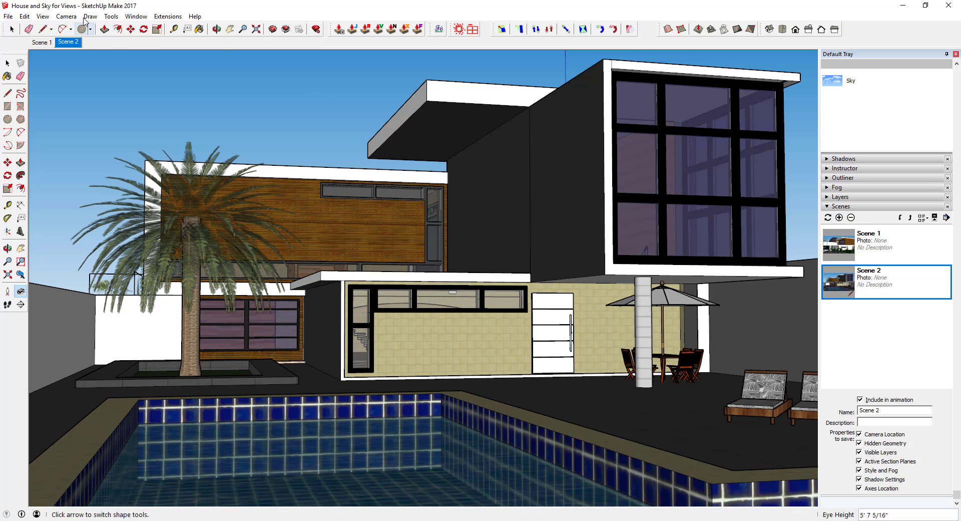
click(136, 16)
mouse_move(150, 31)
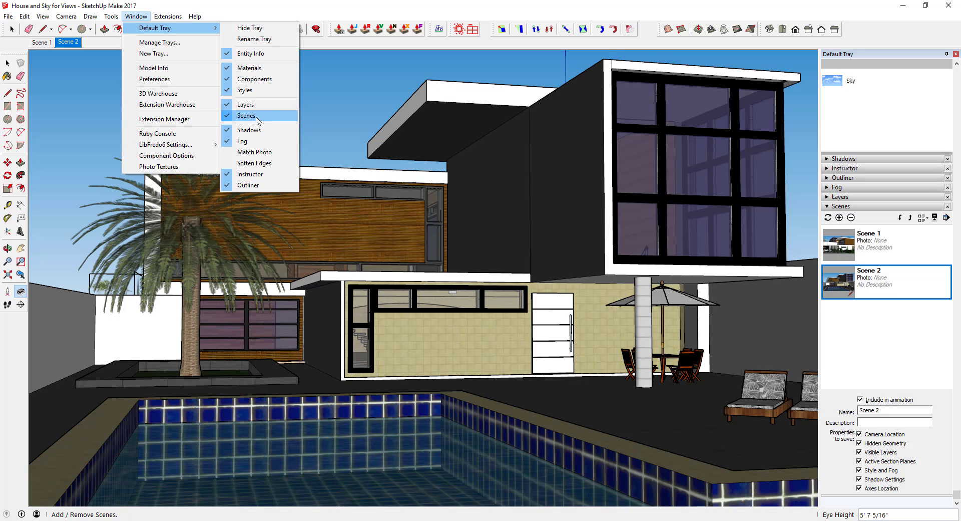
click(887, 357)
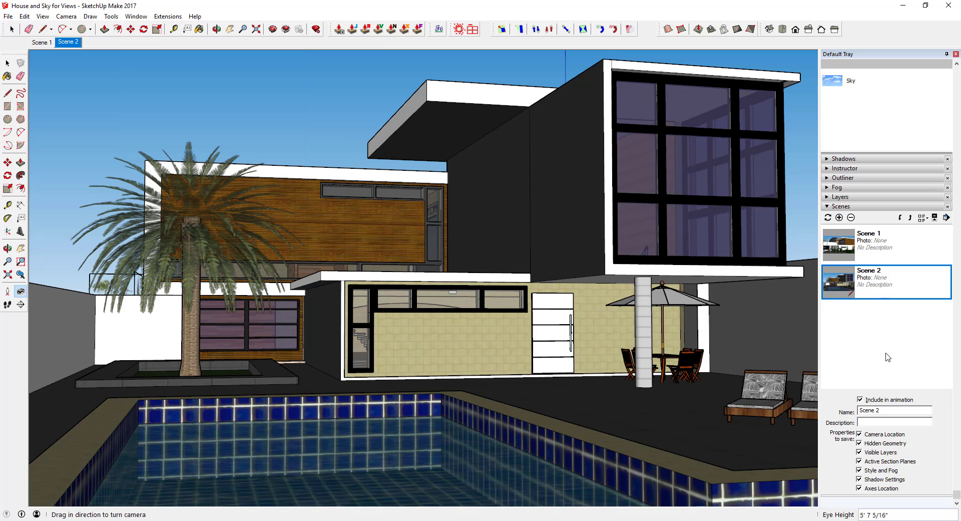
click(888, 358)
Rename Scene 2 to "Back Yard".
click(870, 282)
text(Back)
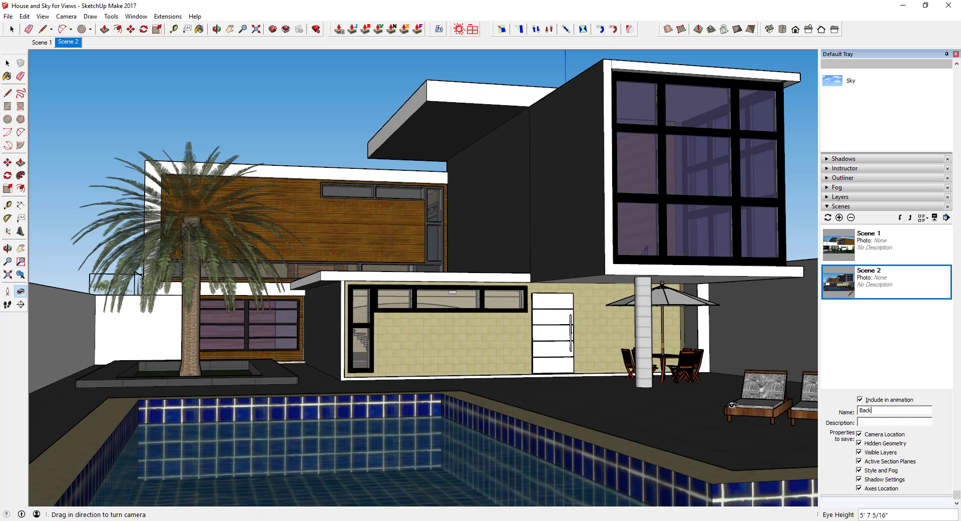
text( Yard)
key(Return)
Update the Back Yard scene with a raised view over the pool and loungers, and check it by switching scenes.
middle_drag(706, 383, 538, 423)
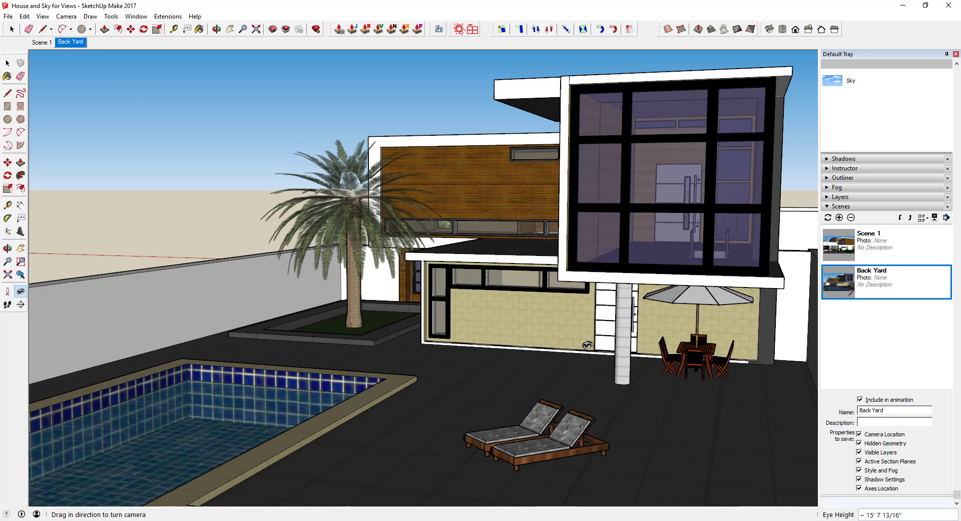
right_click(75, 43)
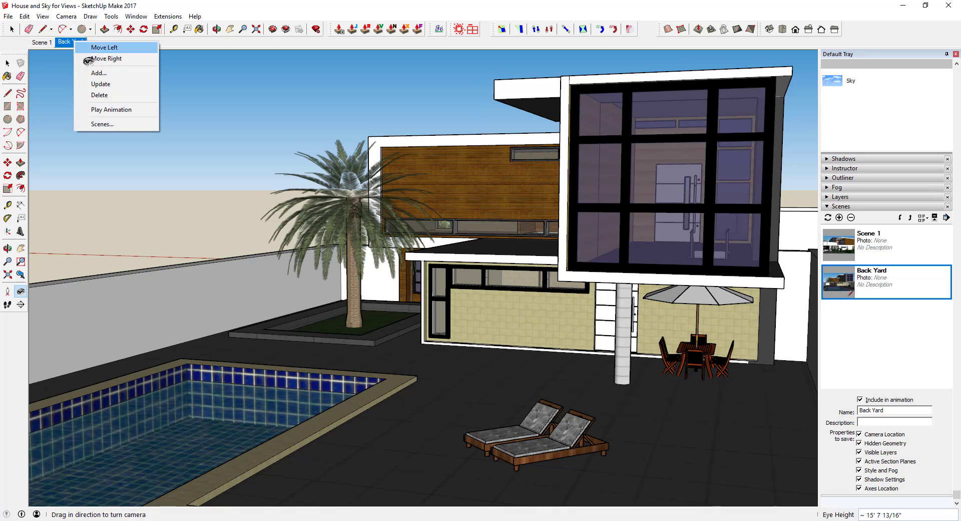
click(112, 84)
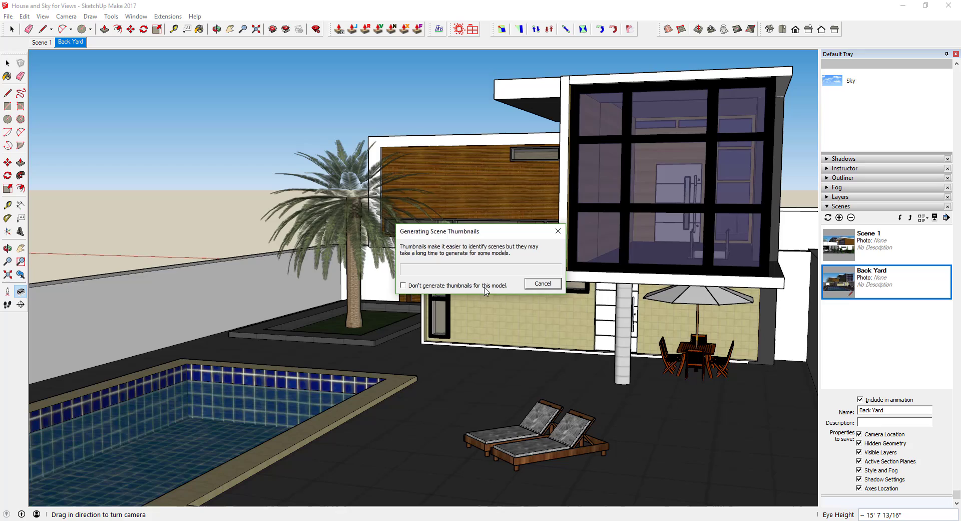
click(41, 42)
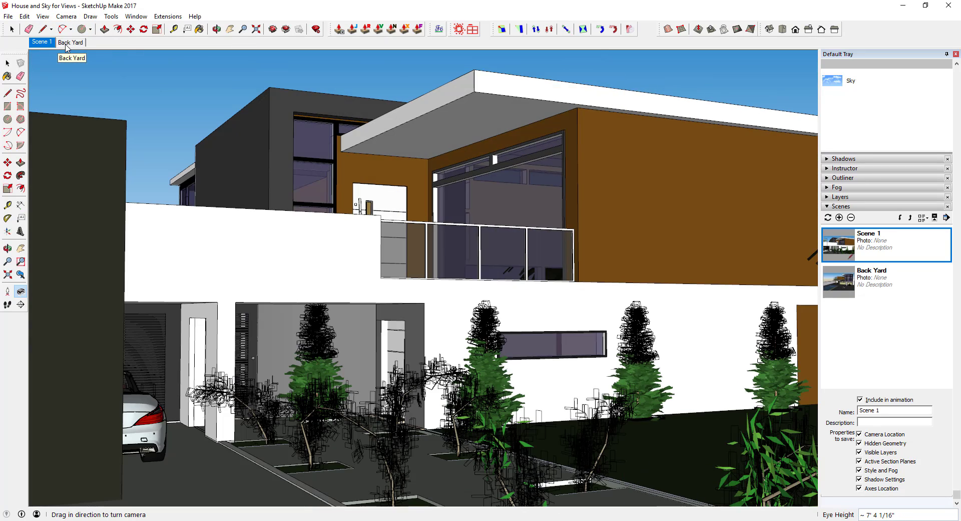
click(67, 43)
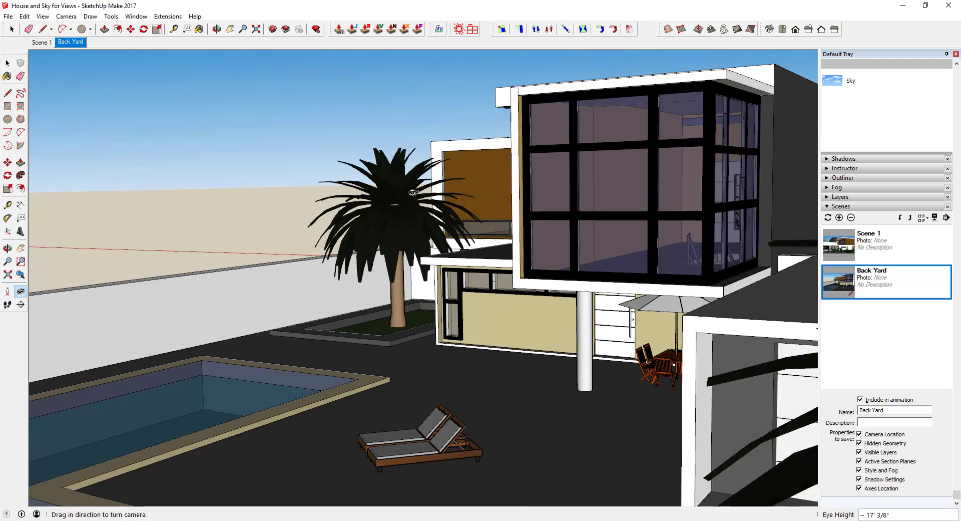